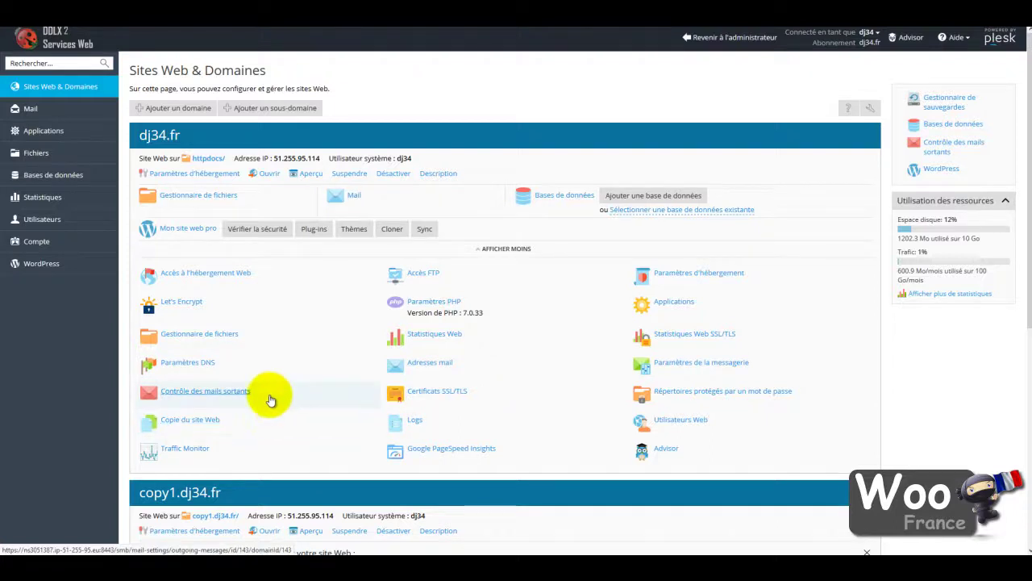
Step: Look over the hosting tools of dj34.fr and the copy1.dj34.fr entry in the domain list
{"action": "scroll", "coordinate": [279, 395], "scroll_direction": "down", "scroll_amount": 2}
{"action": "scroll", "coordinate": [282, 394], "scroll_direction": "up", "scroll_amount": 2}
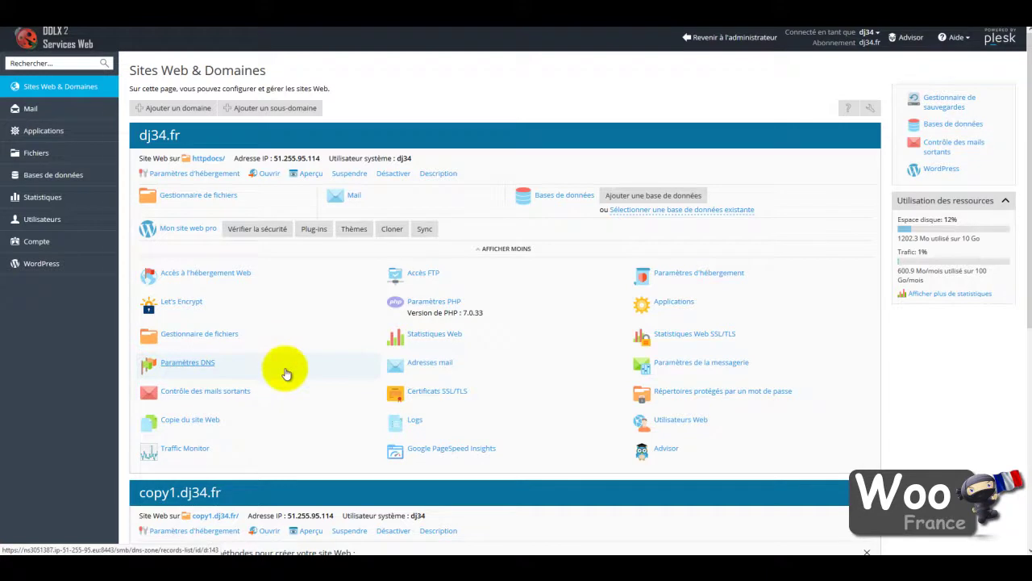
{"action": "scroll", "coordinate": [284, 373], "scroll_direction": "down", "scroll_amount": 5}
{"action": "scroll", "coordinate": [288, 385], "scroll_direction": "up", "scroll_amount": 3}
{"action": "scroll", "coordinate": [291, 387], "scroll_direction": "up", "scroll_amount": 3}
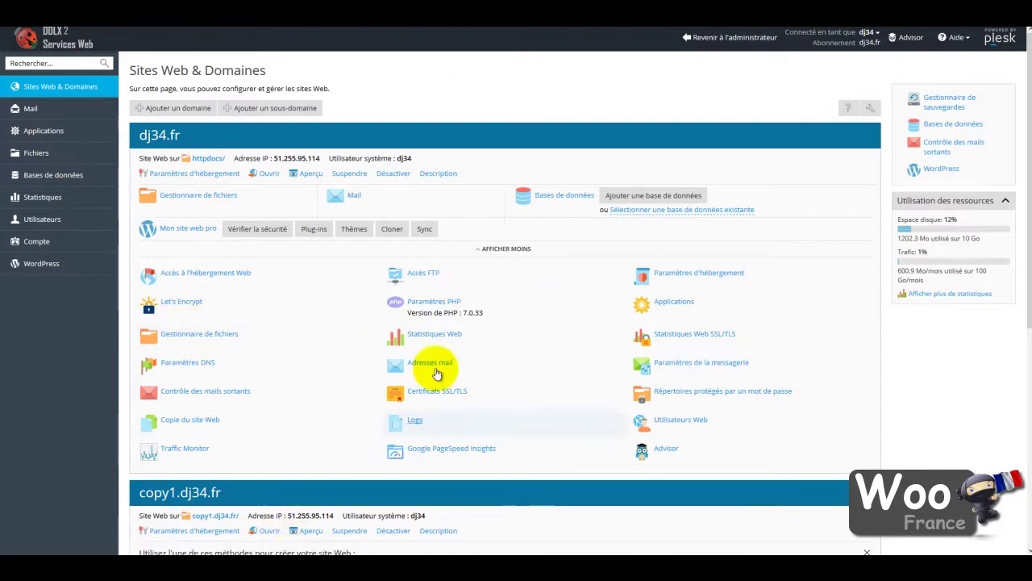
{"action": "left_click_drag", "start_coordinate": [184, 133], "coordinate": [137, 136]}
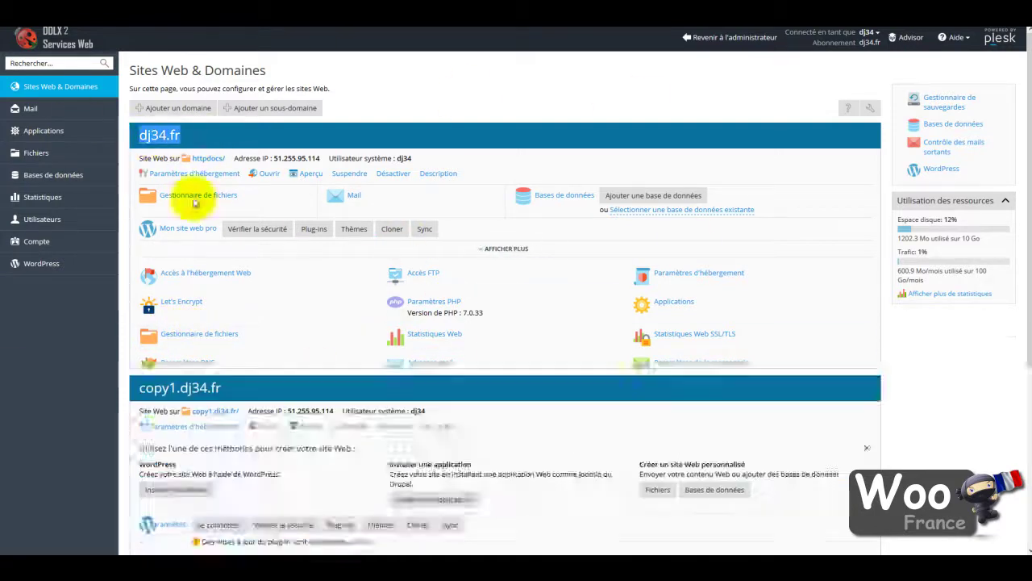
{"action": "scroll", "coordinate": [242, 299], "scroll_direction": "down", "scroll_amount": 1}
{"action": "left_click_drag", "start_coordinate": [231, 239], "coordinate": [139, 241]}
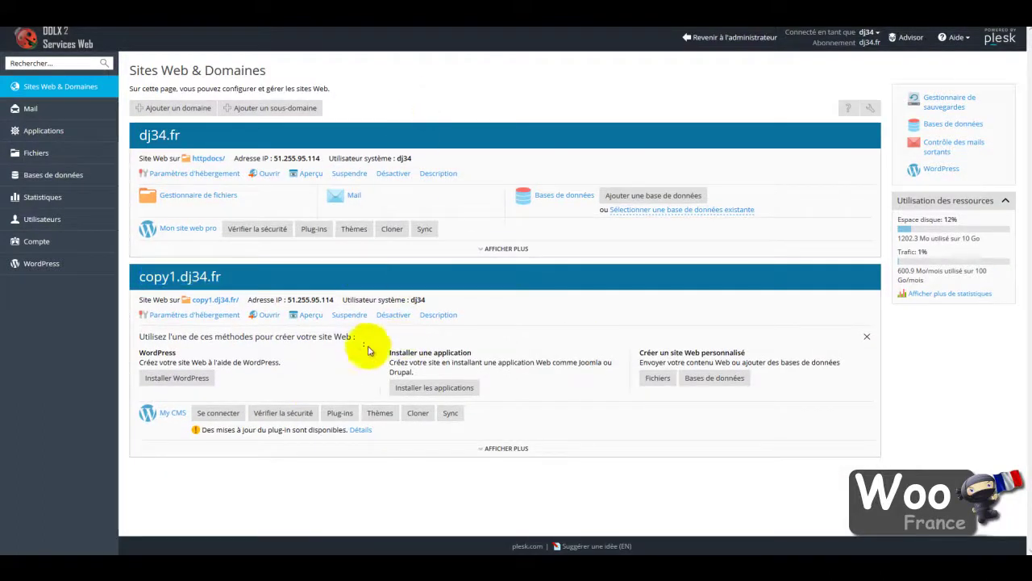
Step: Create the subdomain test1 under dj34.fr with document root test1.dj34.fr, secured with a Let's Encrypt certificate
{"action": "left_click", "coordinate": [263, 111]}
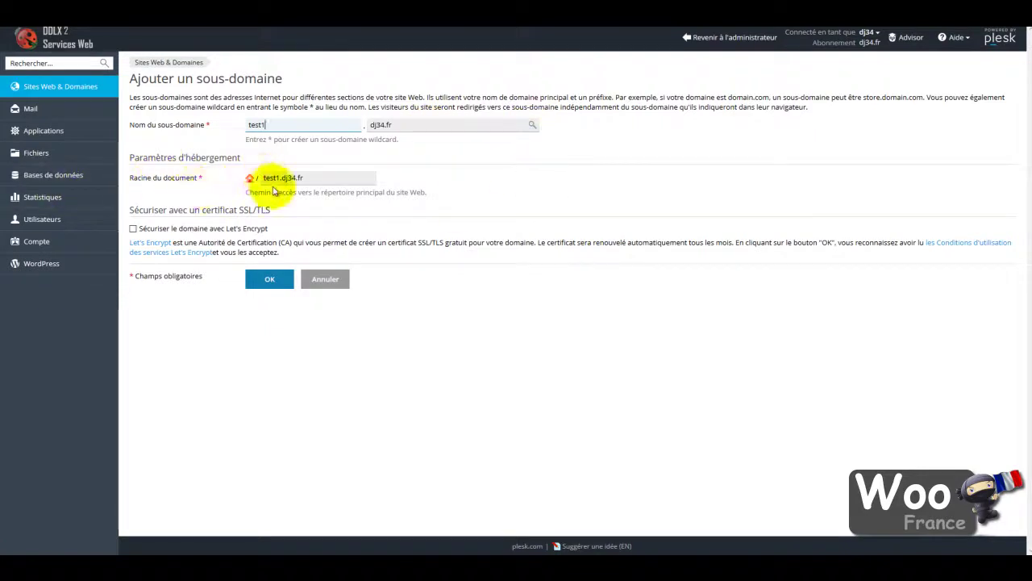
{"action": "left_click_drag", "start_coordinate": [306, 177], "coordinate": [247, 176]}
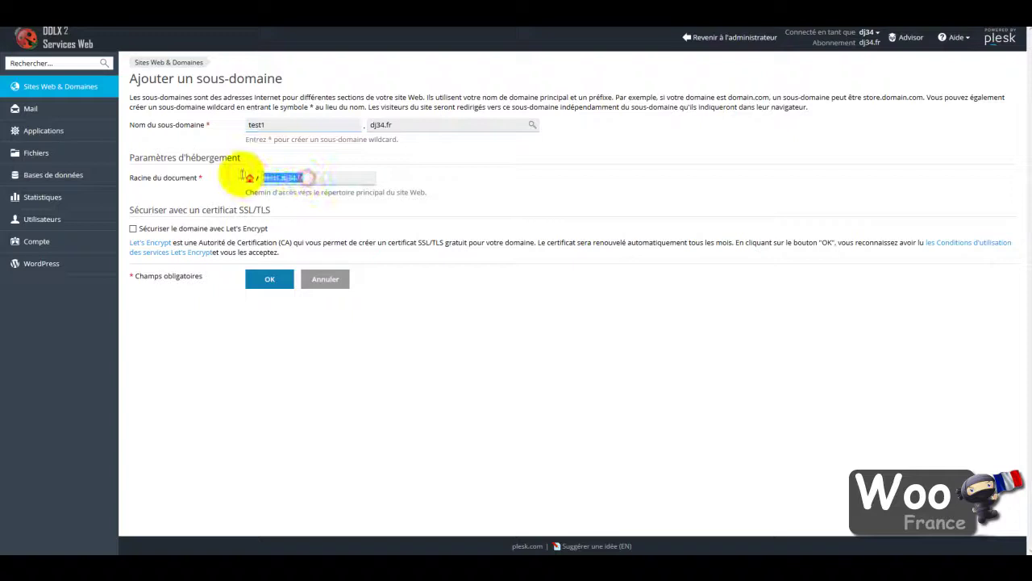
{"action": "left_click", "coordinate": [305, 211]}
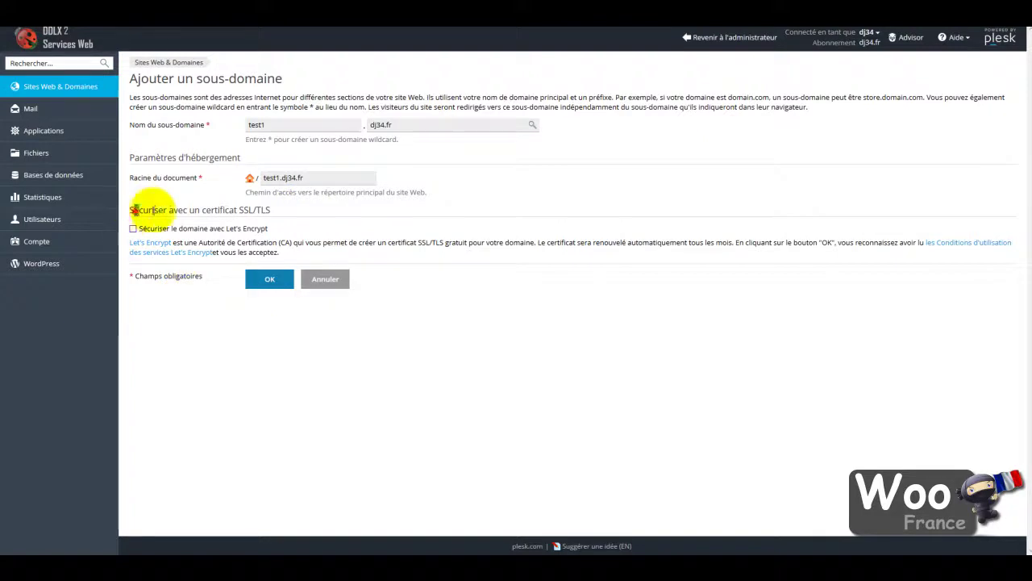
{"action": "left_click_drag", "start_coordinate": [134, 211], "coordinate": [293, 214]}
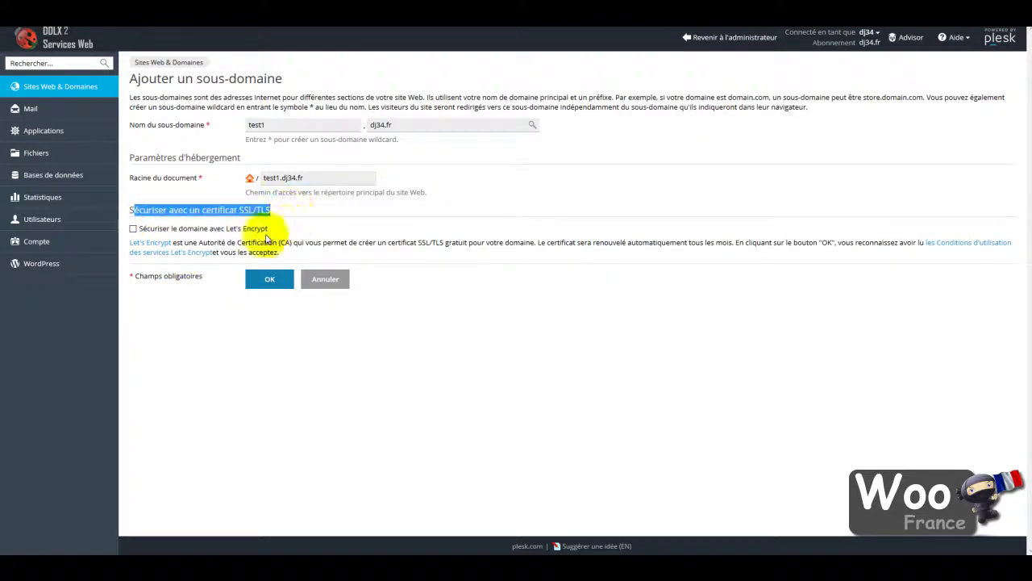
{"action": "left_click", "coordinate": [133, 229]}
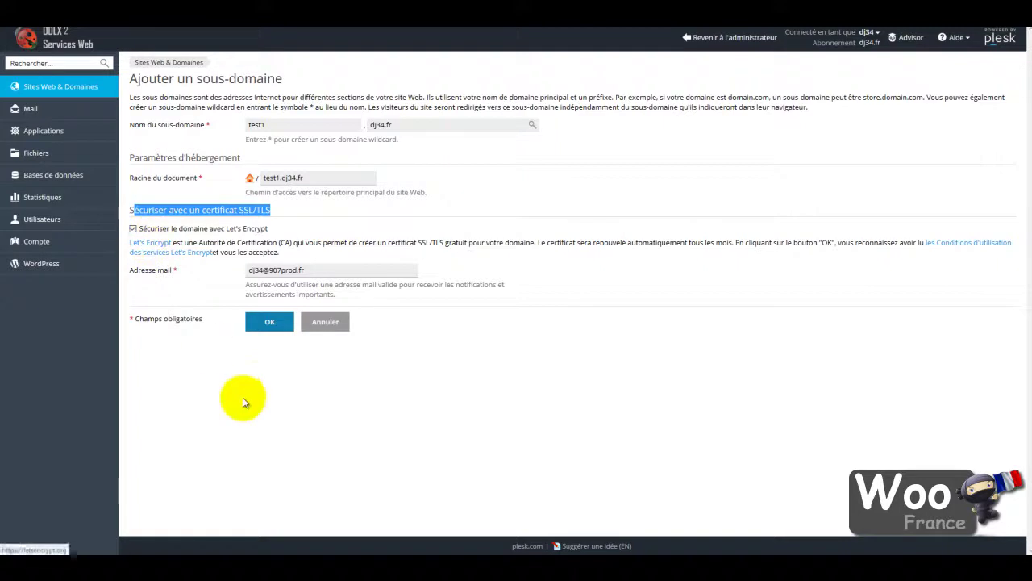
{"action": "left_click", "coordinate": [275, 379]}
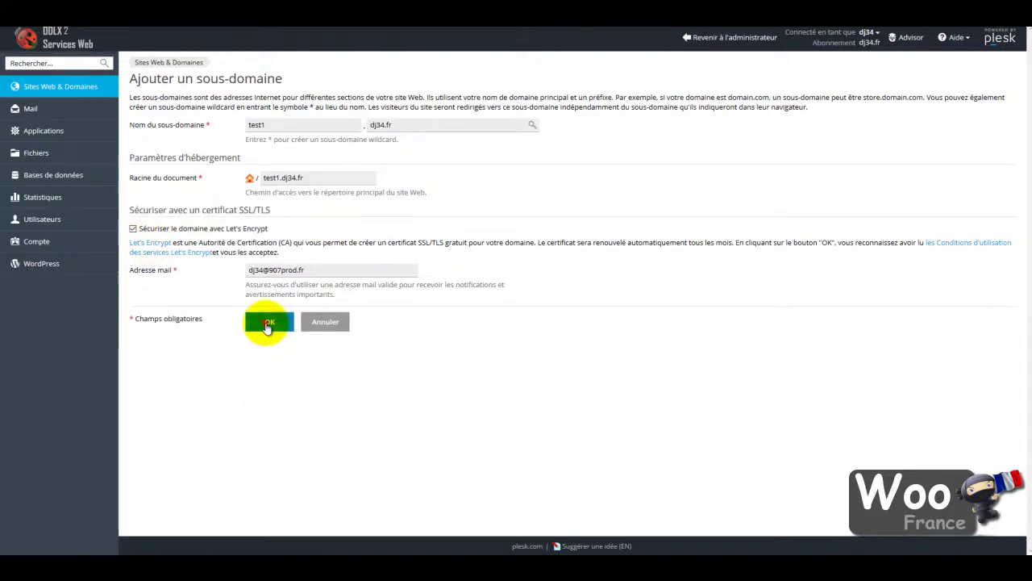
{"action": "left_click", "coordinate": [266, 325]}
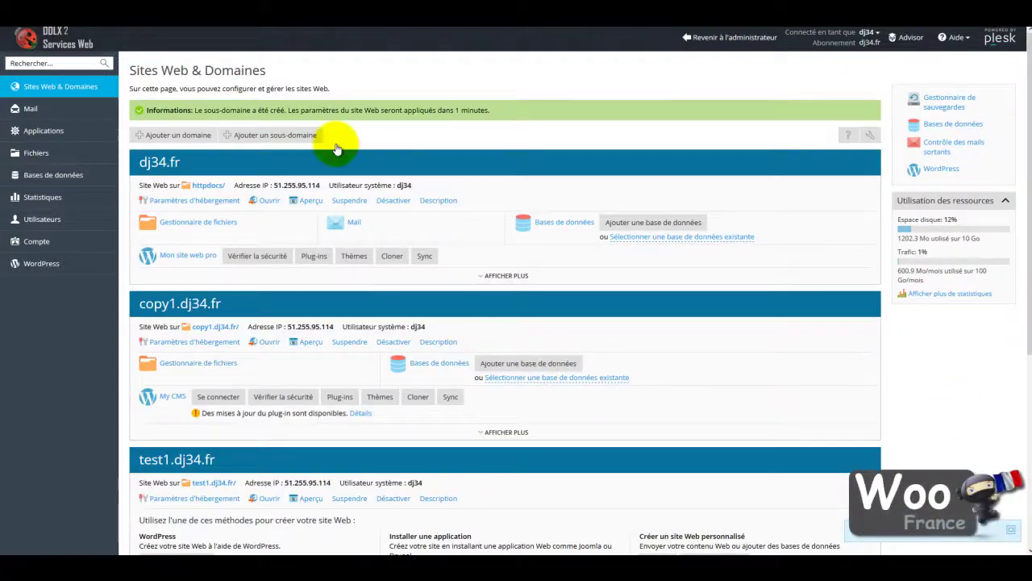
Step: Examine the test1.dj34.fr entry in the domain list and check its live website
{"action": "scroll", "coordinate": [357, 148], "scroll_direction": "down", "scroll_amount": 3}
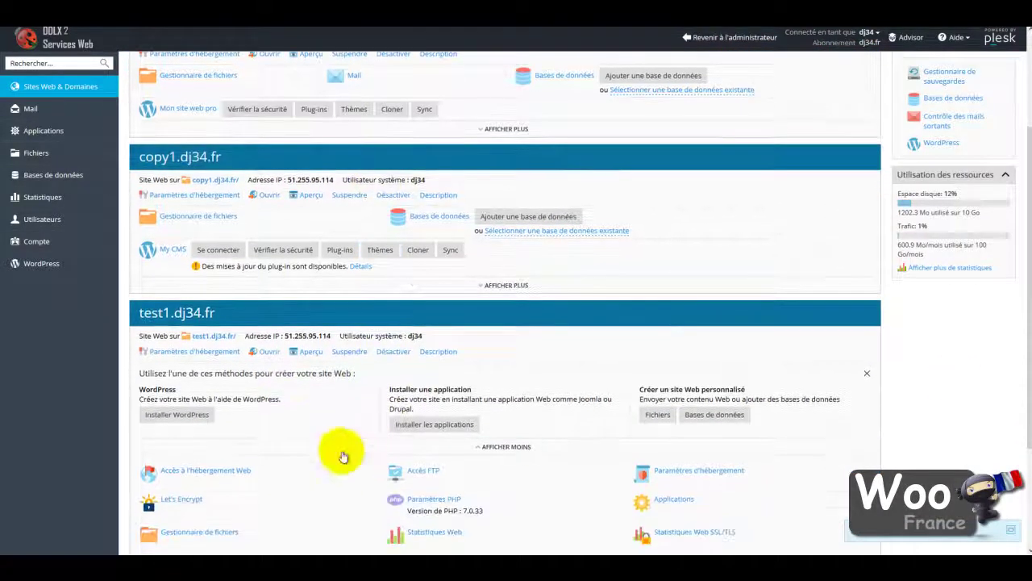
{"action": "scroll", "coordinate": [254, 134], "scroll_direction": "up", "scroll_amount": 3}
{"action": "scroll", "coordinate": [302, 462], "scroll_direction": "down", "scroll_amount": 2}
{"action": "scroll", "coordinate": [303, 462], "scroll_direction": "down", "scroll_amount": 3}
{"action": "scroll", "coordinate": [299, 452], "scroll_direction": "up", "scroll_amount": 5}
{"action": "scroll", "coordinate": [150, 185], "scroll_direction": "up", "scroll_amount": 1}
{"action": "scroll", "coordinate": [138, 129], "scroll_direction": "down", "scroll_amount": 1}
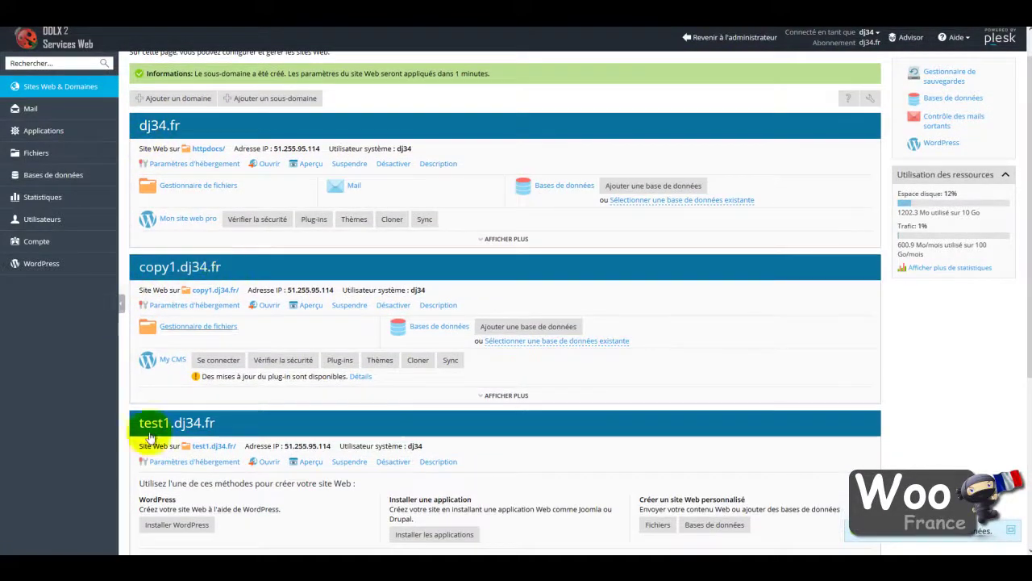
{"action": "scroll", "coordinate": [231, 399], "scroll_direction": "down", "scroll_amount": 1}
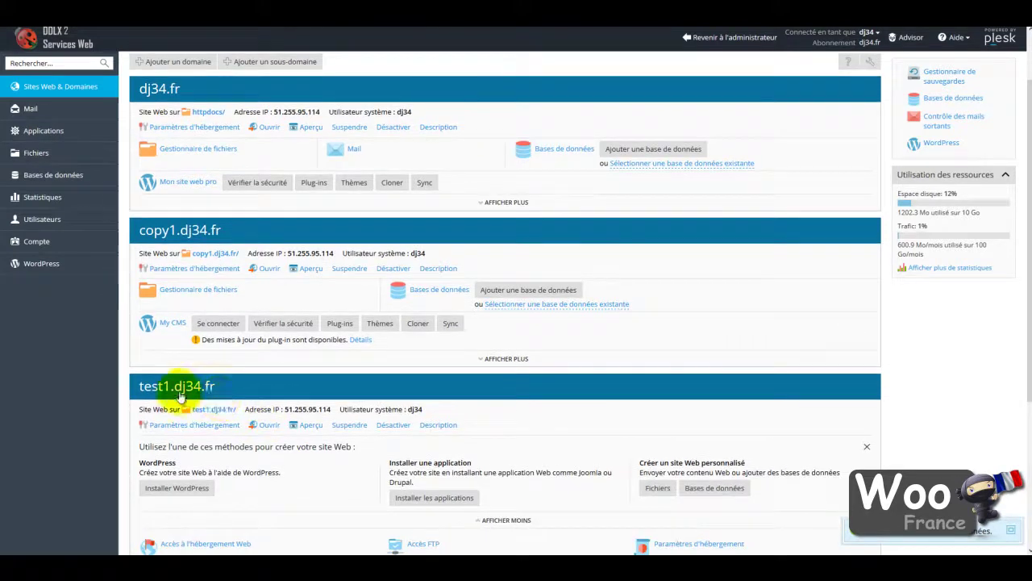
{"action": "scroll", "coordinate": [231, 385], "scroll_direction": "down", "scroll_amount": 5}
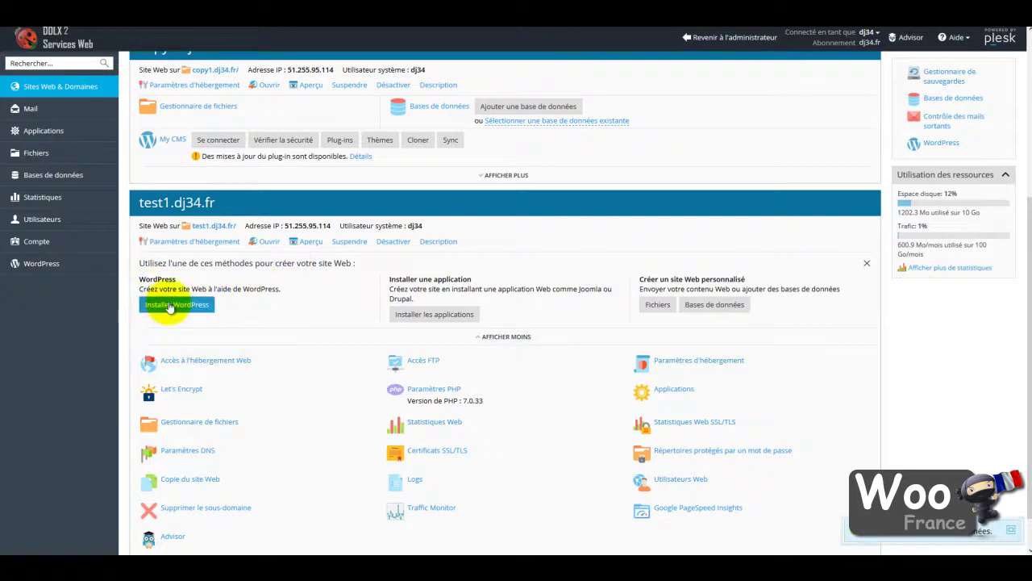
{"action": "left_click", "coordinate": [270, 242]}
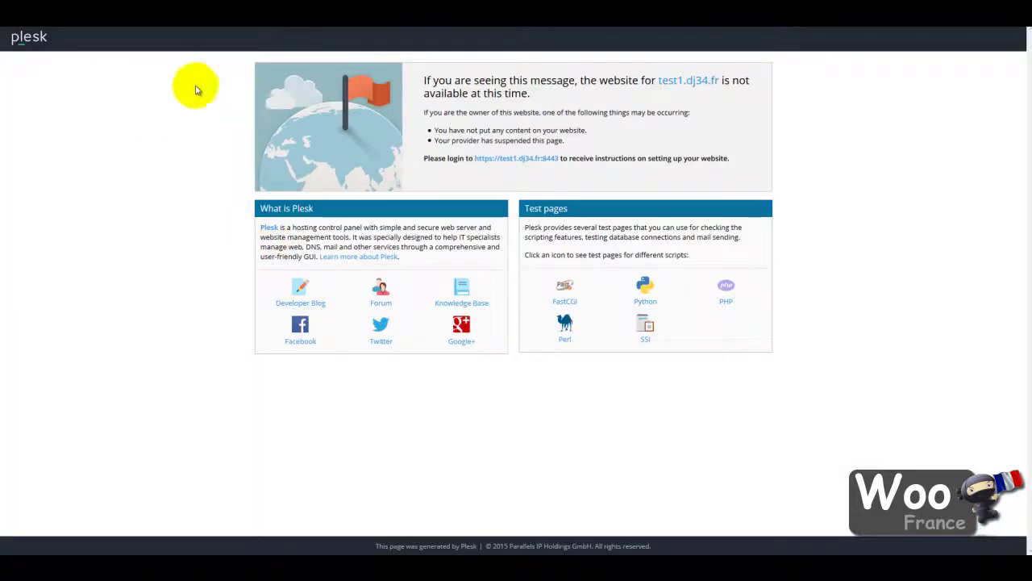
{"action": "key", "text": "ctrl+w"}
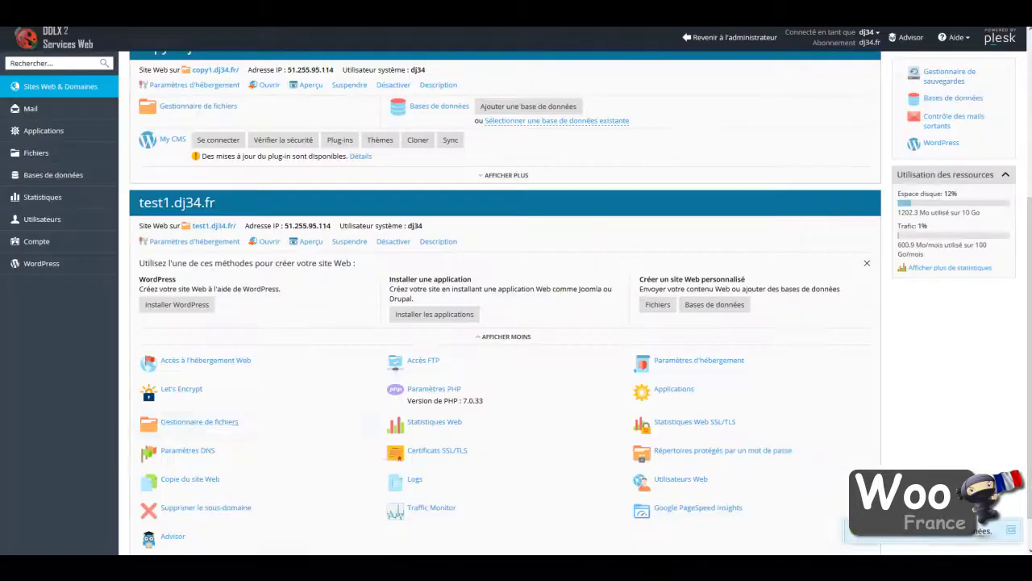
Step: Start a WordPress installation for test1.dj34.fr and clear the subfolder from its installation path
{"action": "scroll", "coordinate": [309, 428], "scroll_direction": "up", "scroll_amount": 3}
{"action": "scroll", "coordinate": [314, 422], "scroll_direction": "down", "scroll_amount": 3}
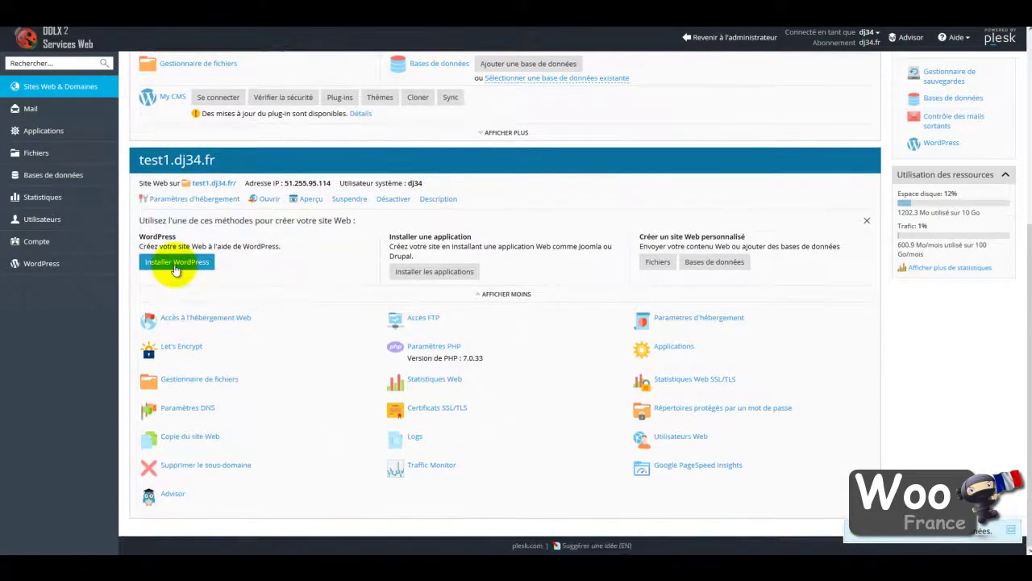
{"action": "left_click", "coordinate": [175, 266]}
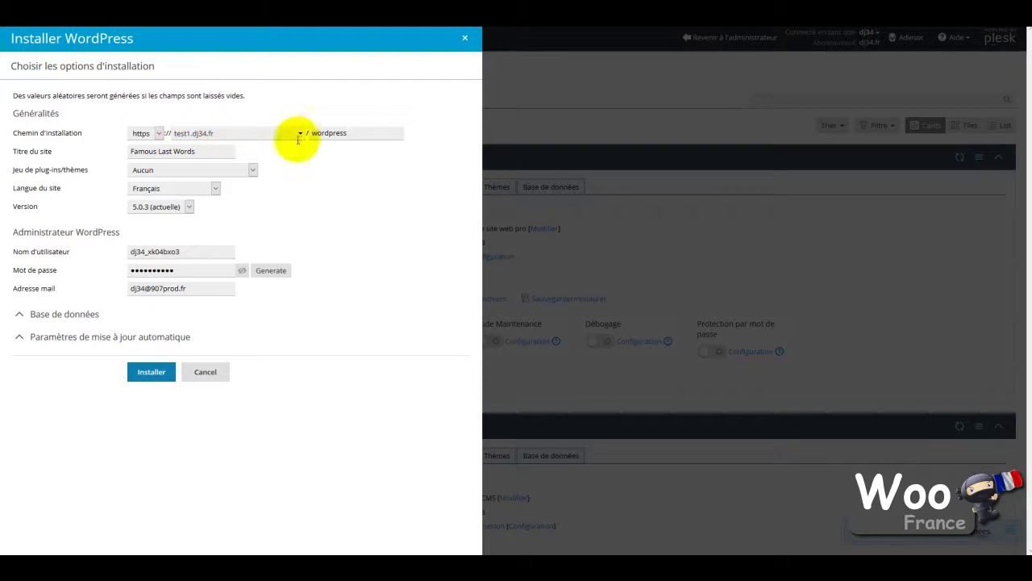
{"action": "left_click_drag", "start_coordinate": [356, 133], "coordinate": [301, 137]}
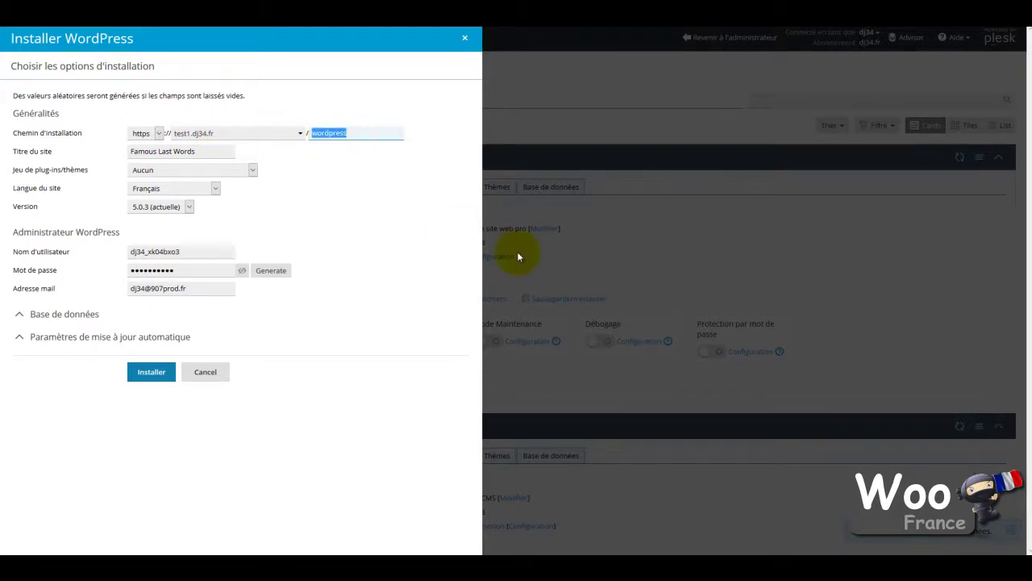
{"action": "key", "text": "BackSpace"}
{"action": "left_click", "coordinate": [384, 195]}
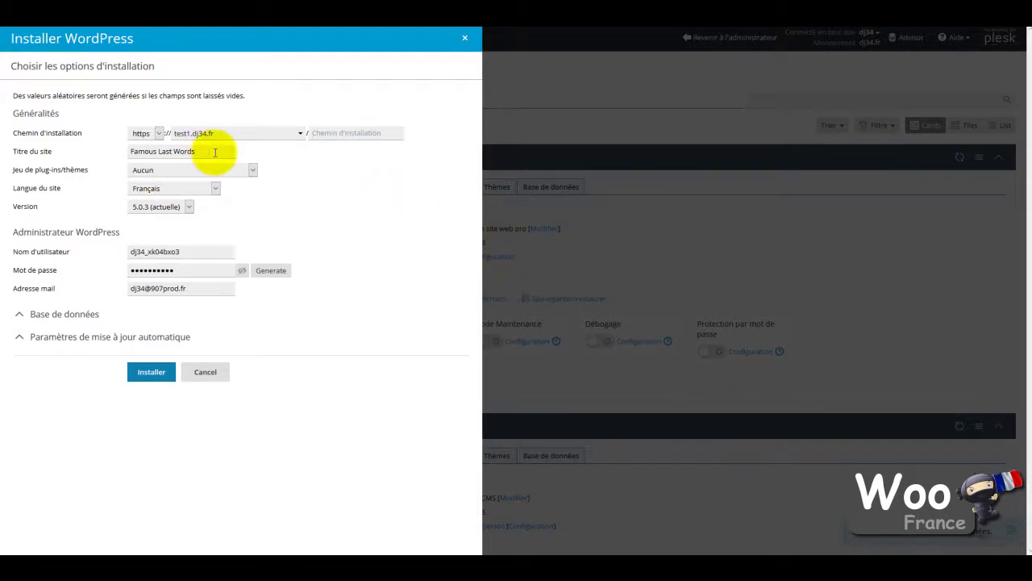
Step: Title the site TEST INSTAL, keep the plug-in and theme set at Aucun, and choose version 5.0.3 (actuelle)
{"action": "left_click_drag", "start_coordinate": [215, 152], "coordinate": [69, 156]}
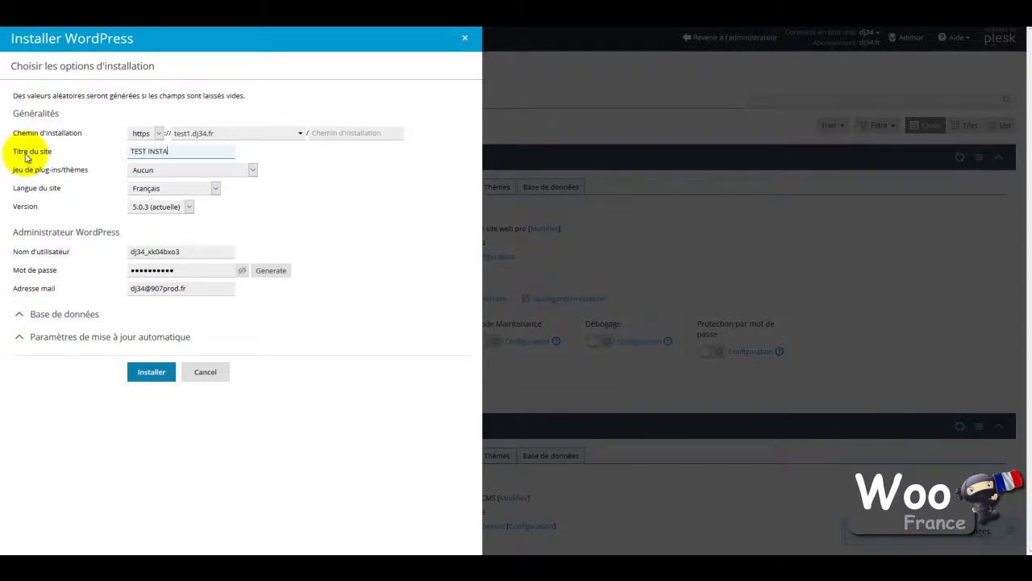
{"action": "left_click", "coordinate": [253, 171]}
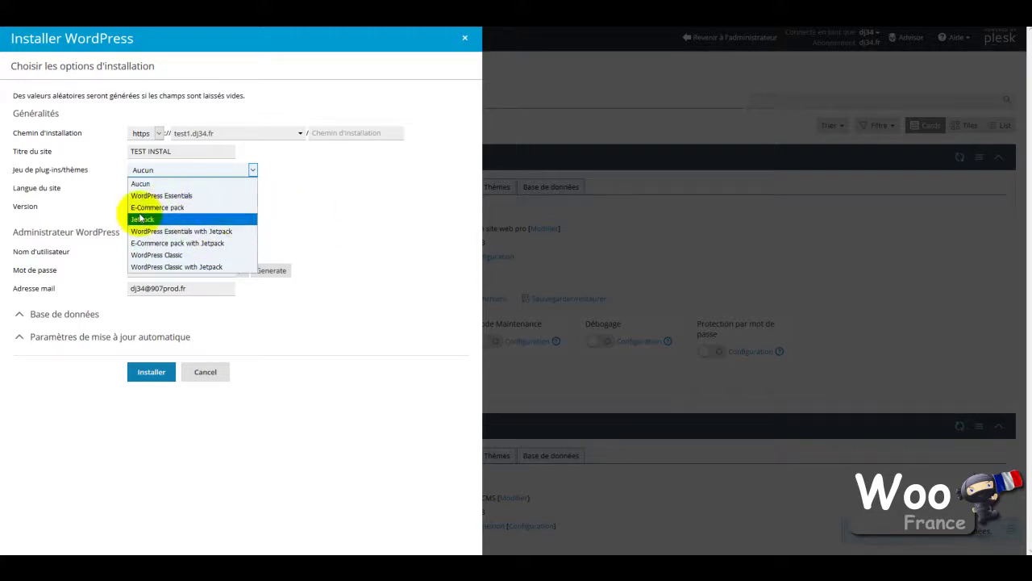
{"action": "left_click", "coordinate": [312, 204]}
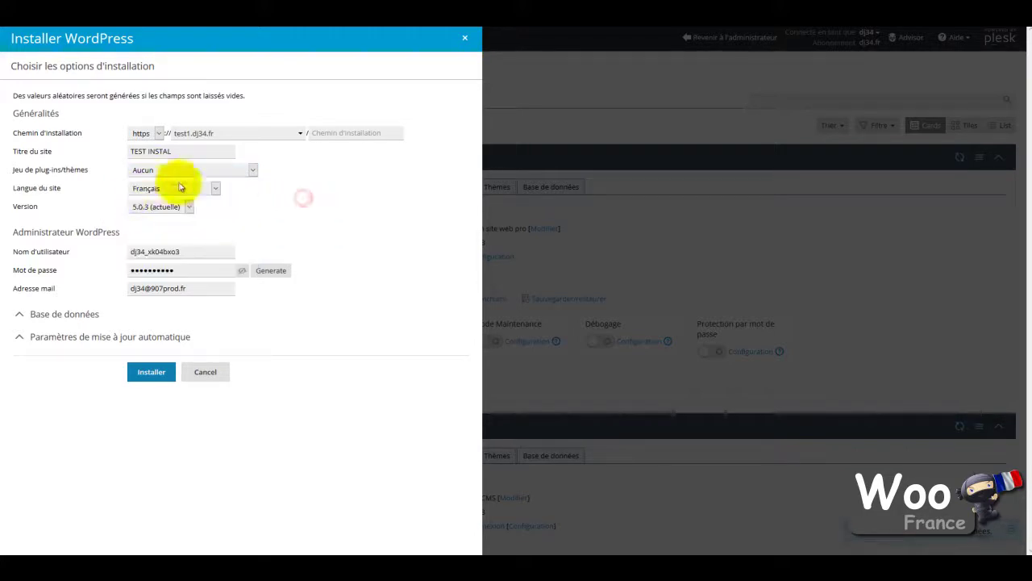
{"action": "left_click", "coordinate": [181, 206]}
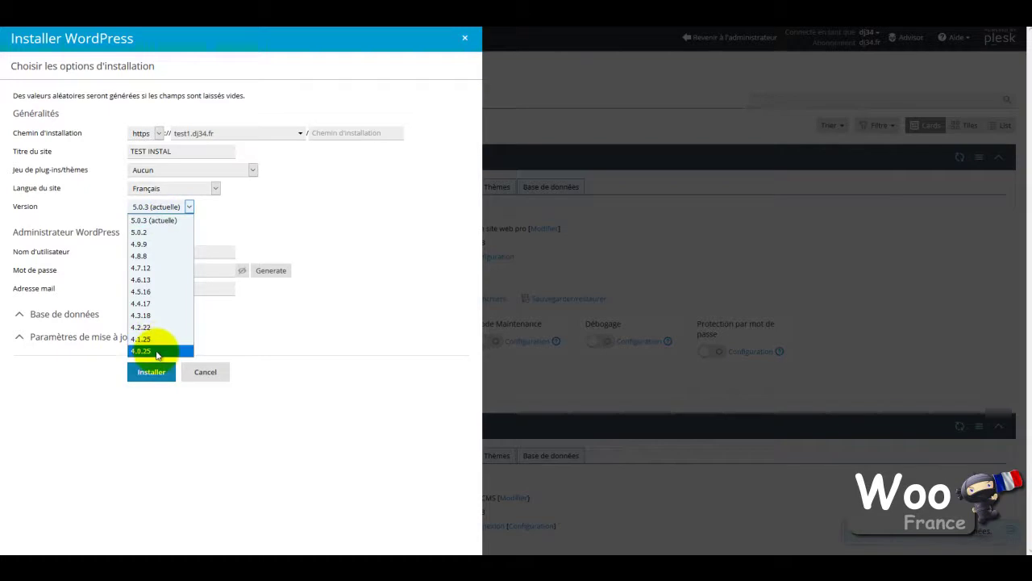
{"action": "left_click", "coordinate": [170, 220]}
{"action": "left_click", "coordinate": [243, 222]}
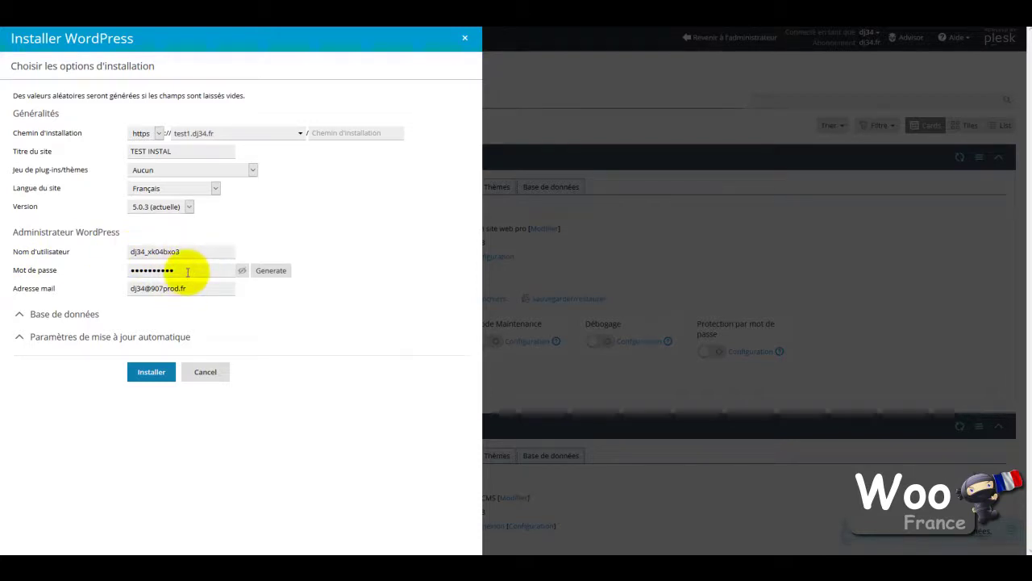
Step: Check the database settings, and enable automatic updates for both plug-ins and themes
{"action": "left_click", "coordinate": [21, 316]}
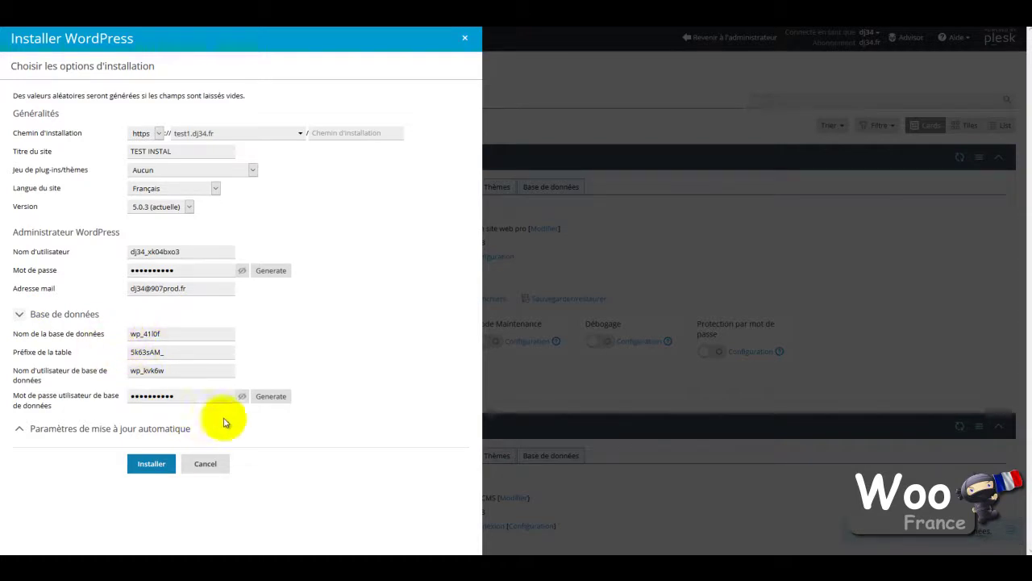
{"action": "left_click", "coordinate": [21, 313]}
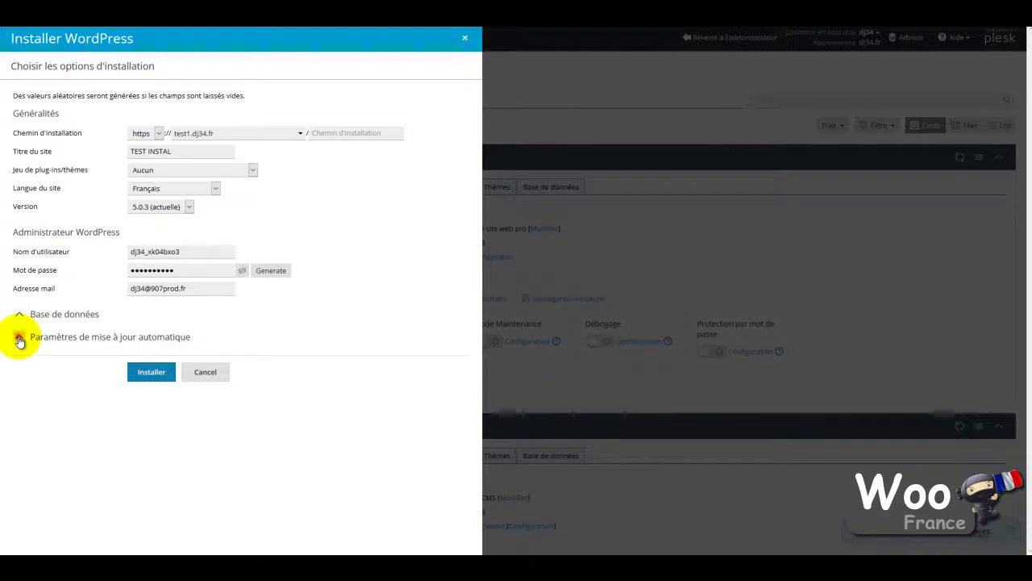
{"action": "left_click", "coordinate": [19, 338]}
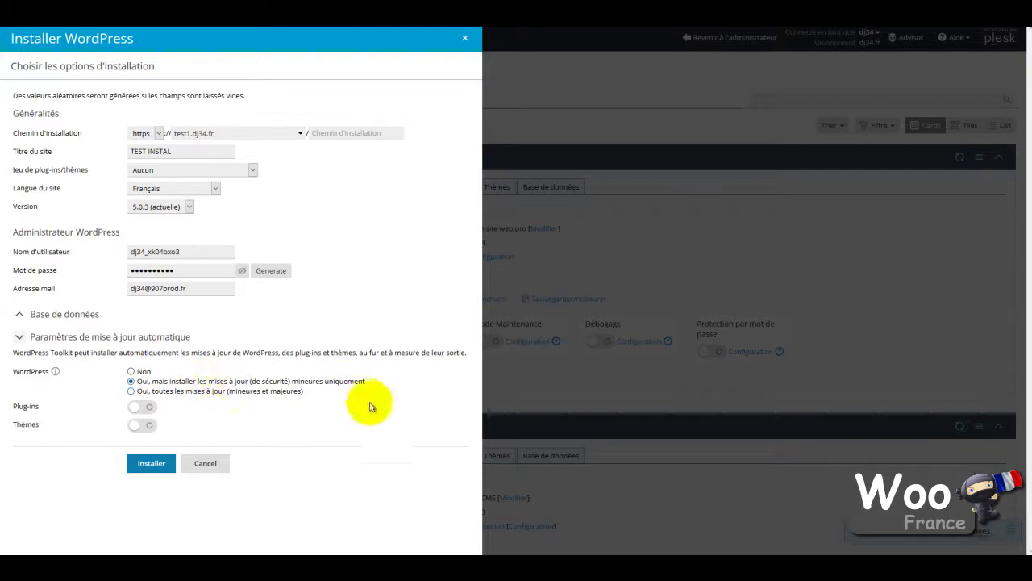
{"action": "left_click_drag", "start_coordinate": [142, 382], "coordinate": [363, 379]}
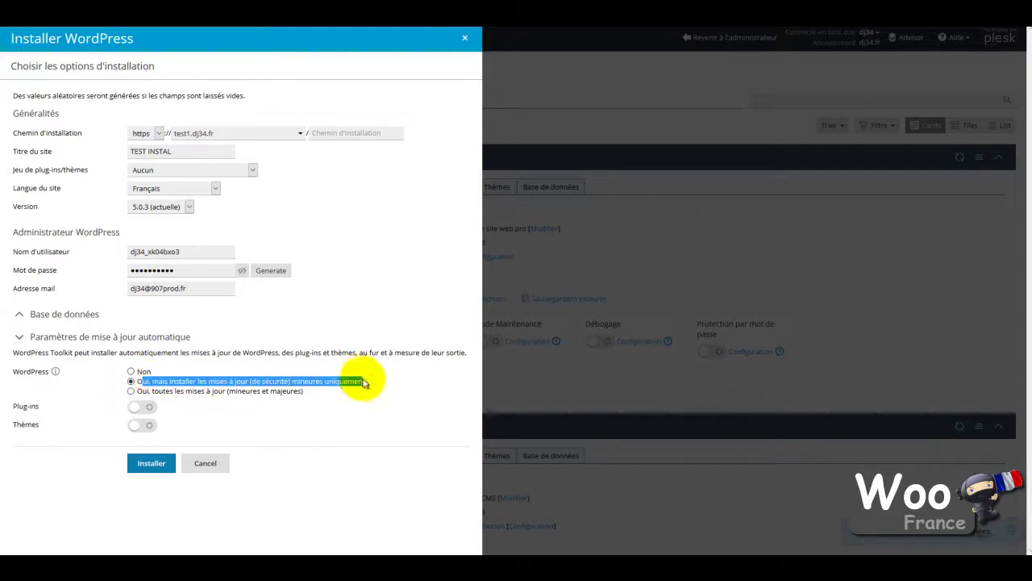
{"action": "left_click", "coordinate": [247, 414]}
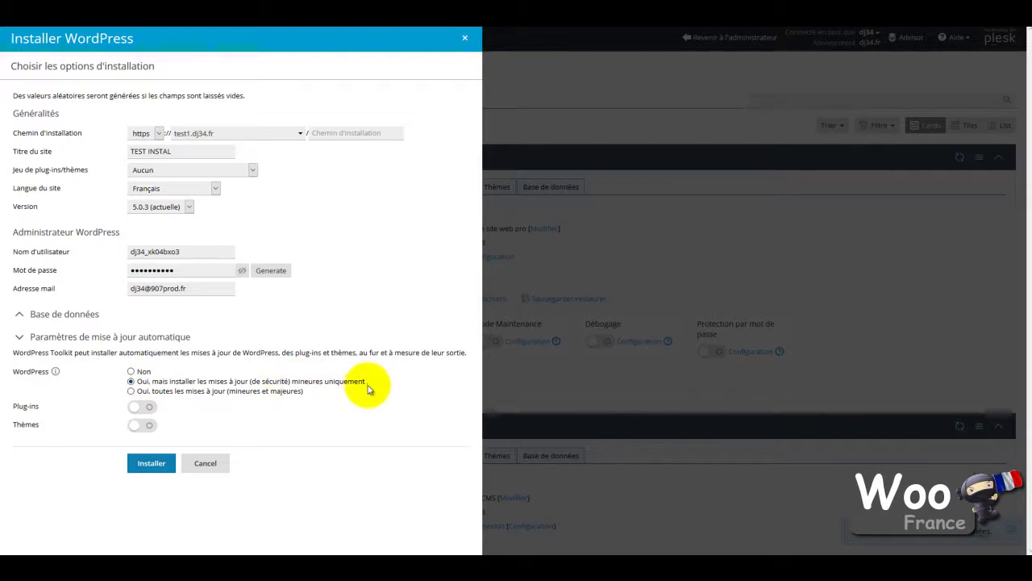
{"action": "left_click", "coordinate": [142, 408]}
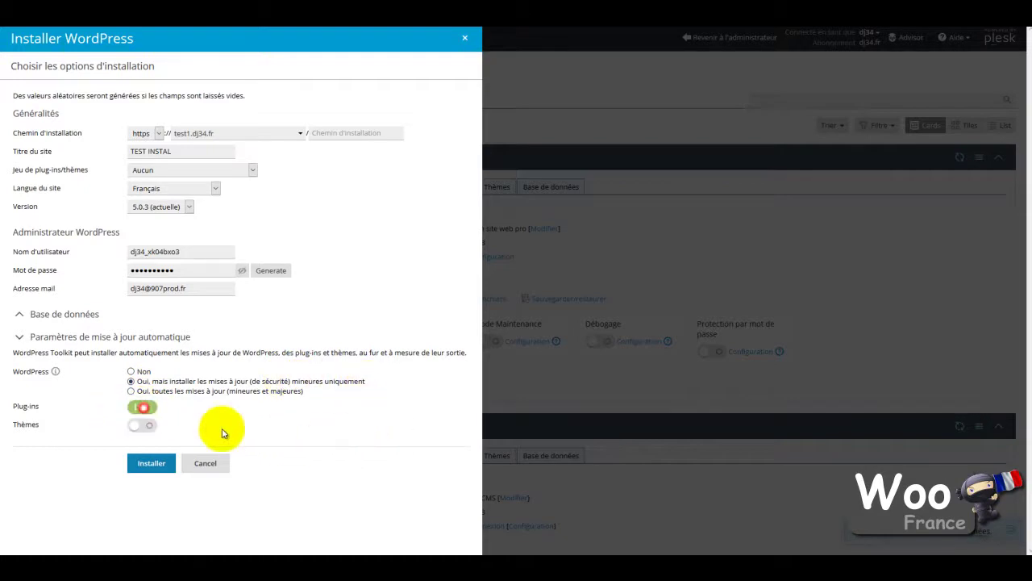
{"action": "left_click", "coordinate": [142, 425]}
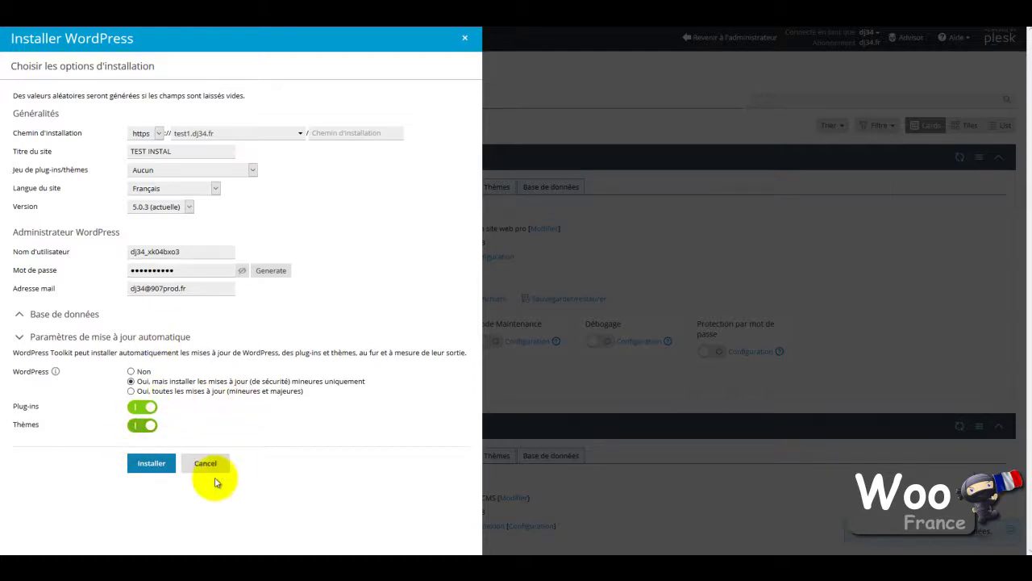
Step: Install WordPress with the chosen options and close the installation progress report
{"action": "left_click", "coordinate": [185, 510]}
{"action": "left_click", "coordinate": [150, 464]}
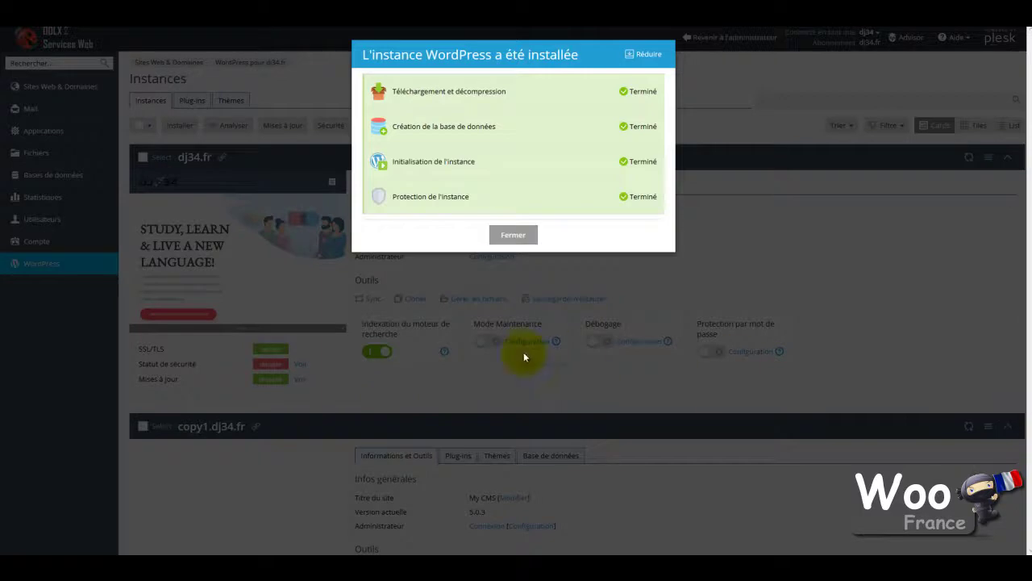
{"action": "left_click", "coordinate": [508, 235]}
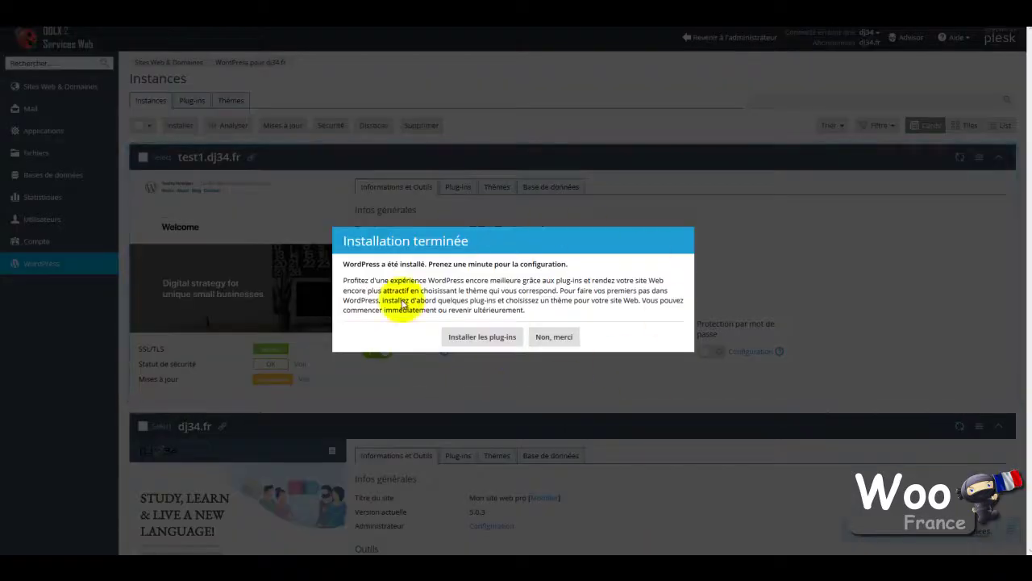
Step: Decline the offer to install plug-ins and look over the WordPress instances of test1.dj34.fr and dj34.fr
{"action": "left_click", "coordinate": [553, 338]}
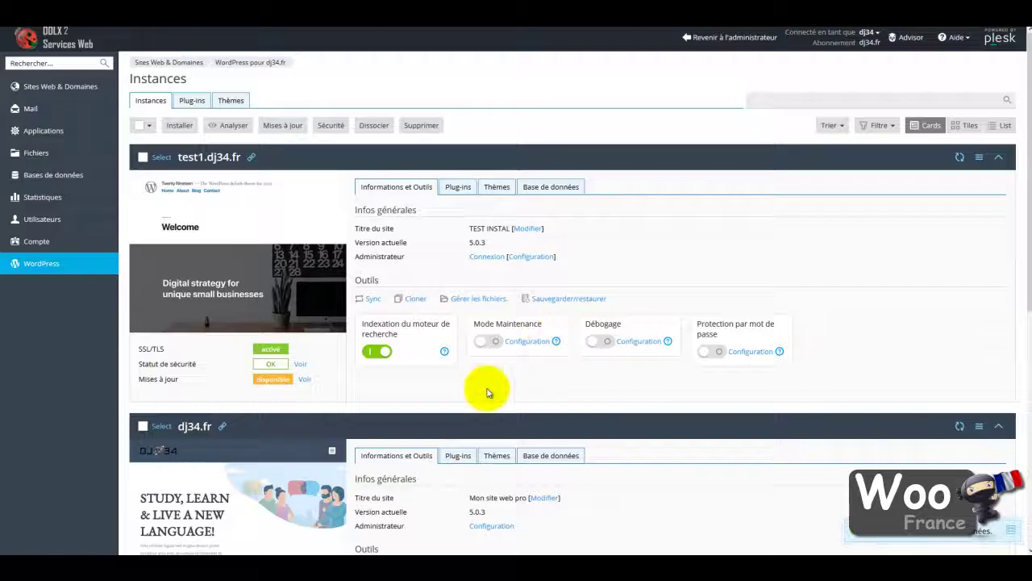
{"action": "mouse_move", "coordinate": [172, 266]}
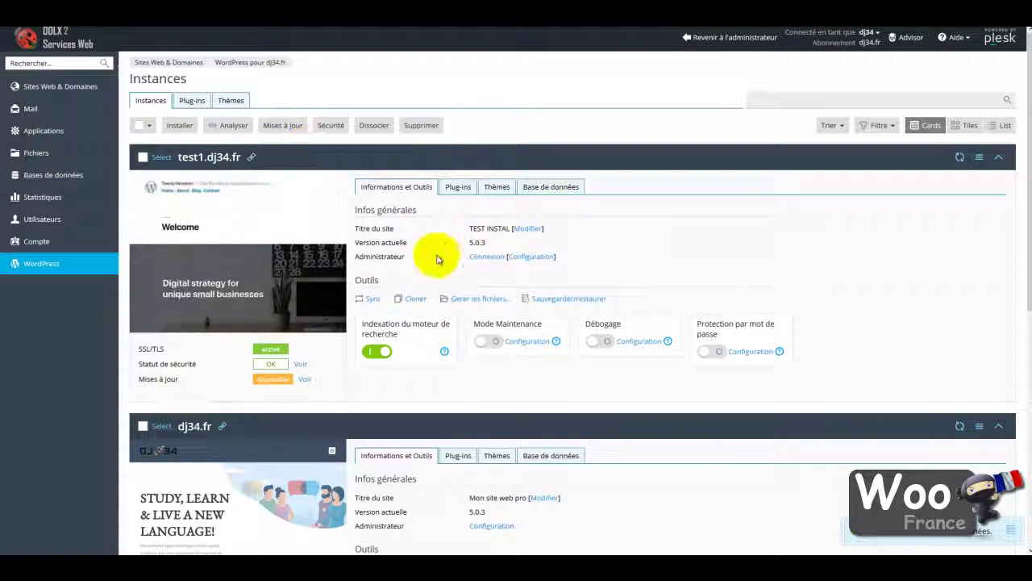
{"action": "scroll", "coordinate": [369, 277], "scroll_direction": "down", "scroll_amount": 3}
{"action": "scroll", "coordinate": [315, 292], "scroll_direction": "down", "scroll_amount": 3}
{"action": "scroll", "coordinate": [346, 411], "scroll_direction": "up", "scroll_amount": 6}
{"action": "scroll", "coordinate": [274, 274], "scroll_direction": "down", "scroll_amount": 4}
{"action": "scroll", "coordinate": [277, 473], "scroll_direction": "up", "scroll_amount": 5}
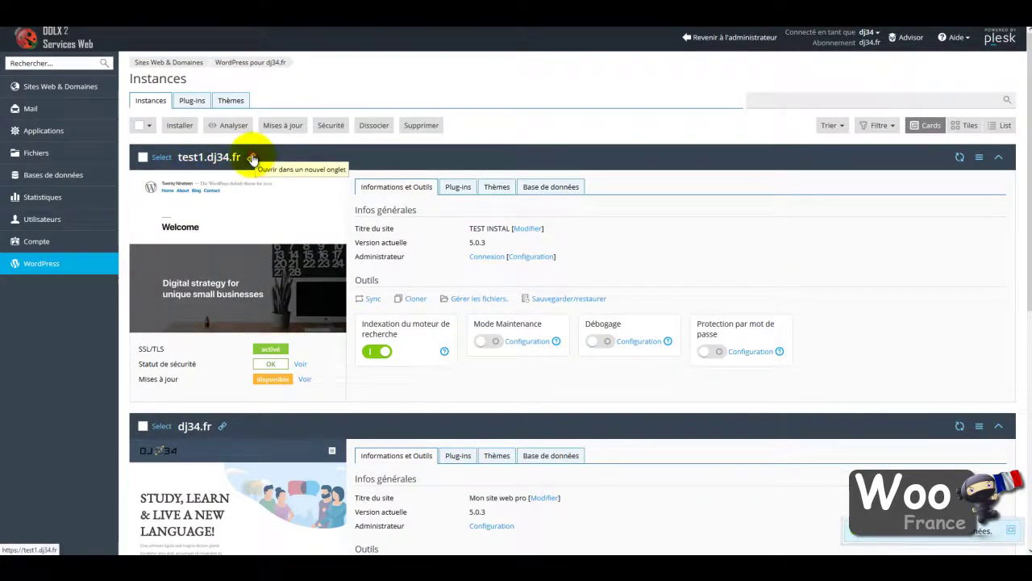
Step: Log in to the WordPress administration of test1.dj34.fr from its instance card and look over the dashboard
{"action": "left_click", "coordinate": [488, 257]}
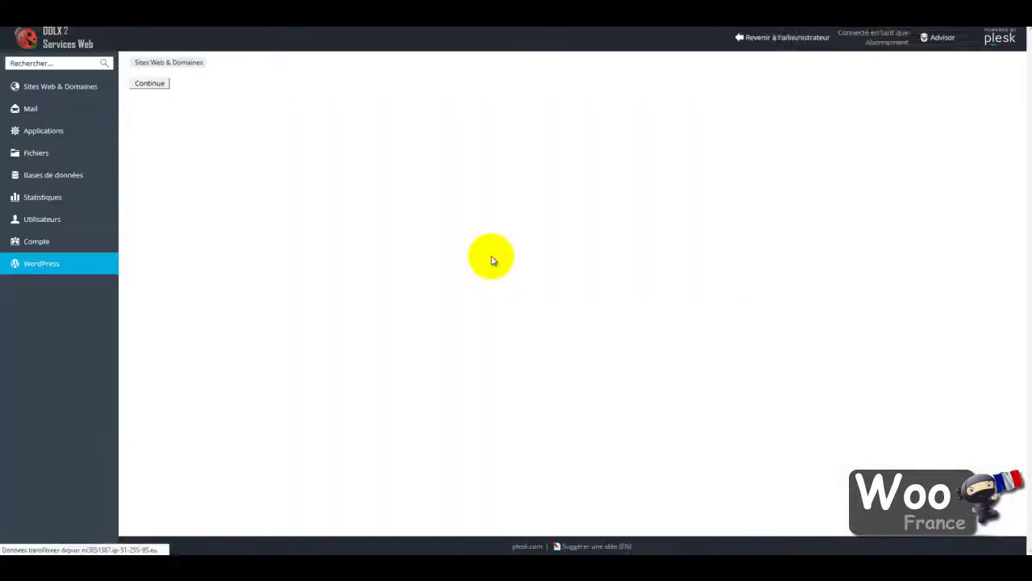
{"action": "left_click", "coordinate": [155, 83]}
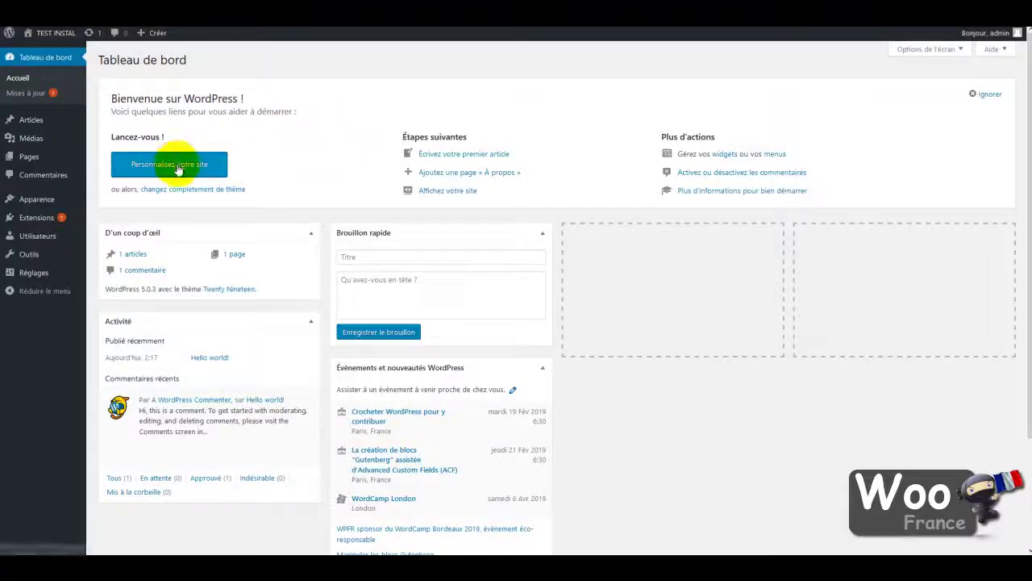
{"action": "scroll", "coordinate": [168, 424], "scroll_direction": "down", "scroll_amount": 2}
{"action": "scroll", "coordinate": [167, 424], "scroll_direction": "up", "scroll_amount": 2}
Step: Visit the public TEST INSTAL site from its WordPress dashboard and look through the whole home page
{"action": "mouse_move", "coordinate": [55, 38]}
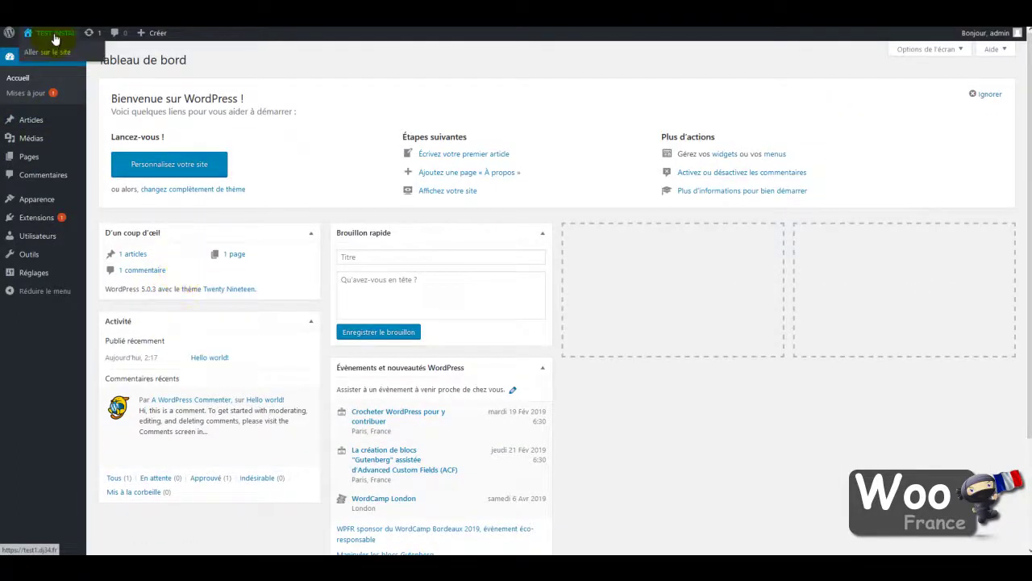
{"action": "left_click", "coordinate": [50, 57]}
{"action": "scroll", "coordinate": [282, 234], "scroll_direction": "down", "scroll_amount": 5}
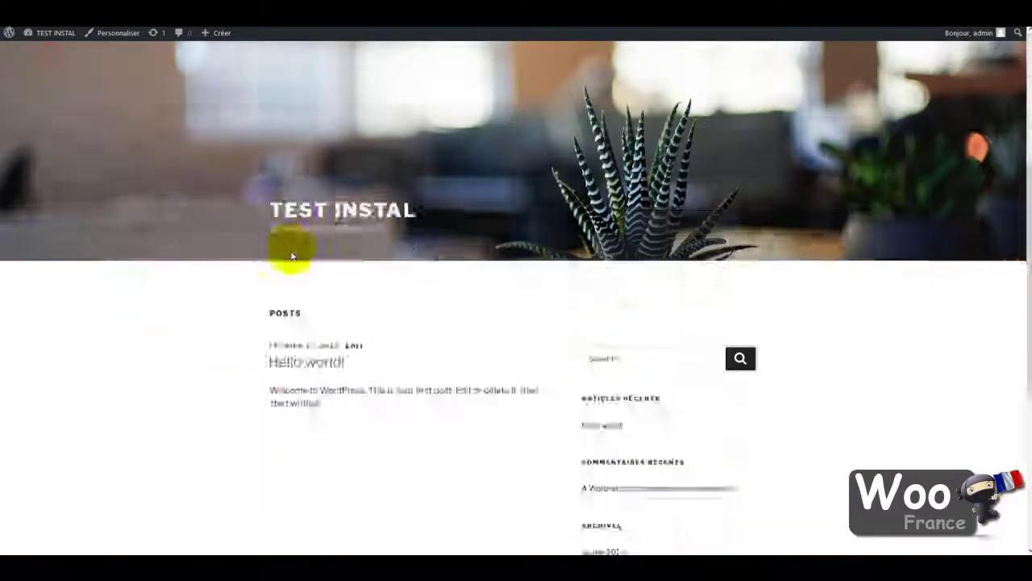
{"action": "scroll", "coordinate": [288, 277], "scroll_direction": "up", "scroll_amount": 5}
{"action": "scroll", "coordinate": [244, 261], "scroll_direction": "down", "scroll_amount": 8}
{"action": "scroll", "coordinate": [244, 288], "scroll_direction": "up", "scroll_amount": 8}
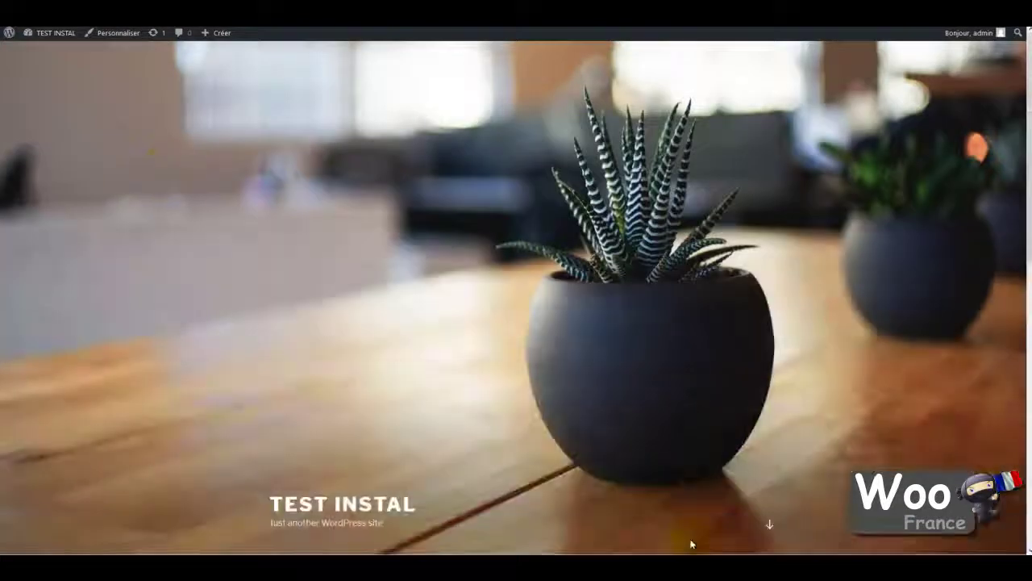